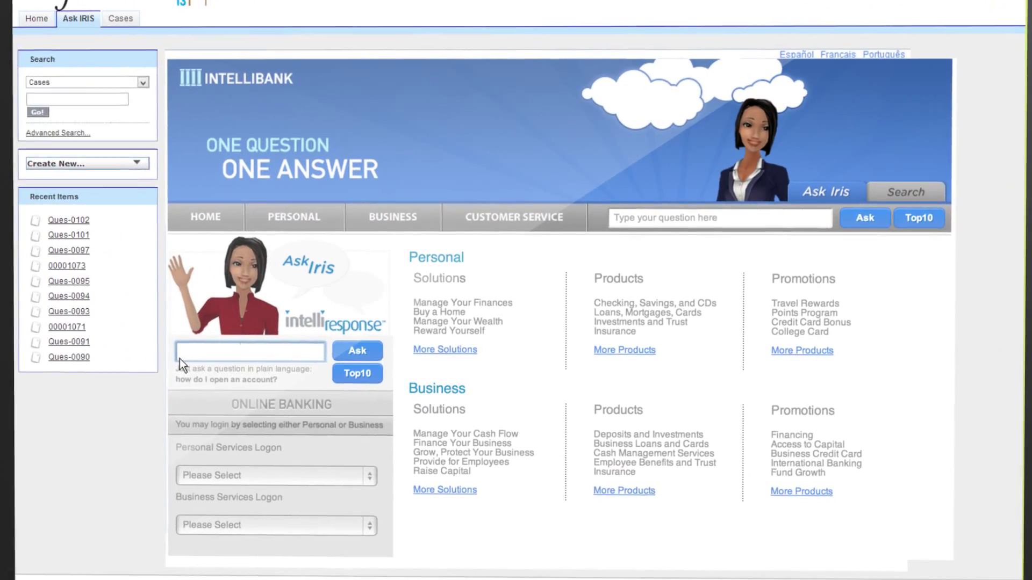
text(how do I)
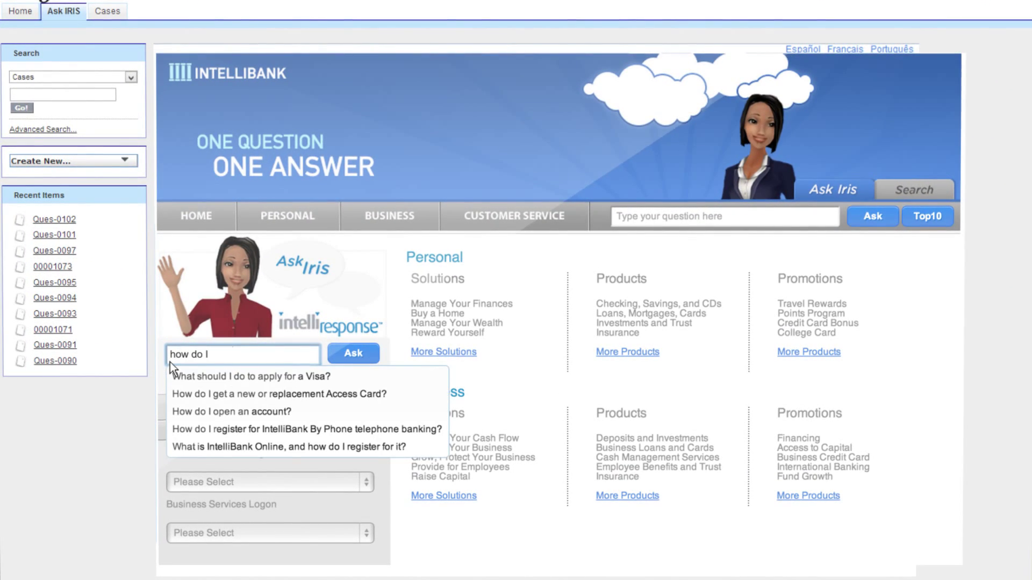
text( open an)
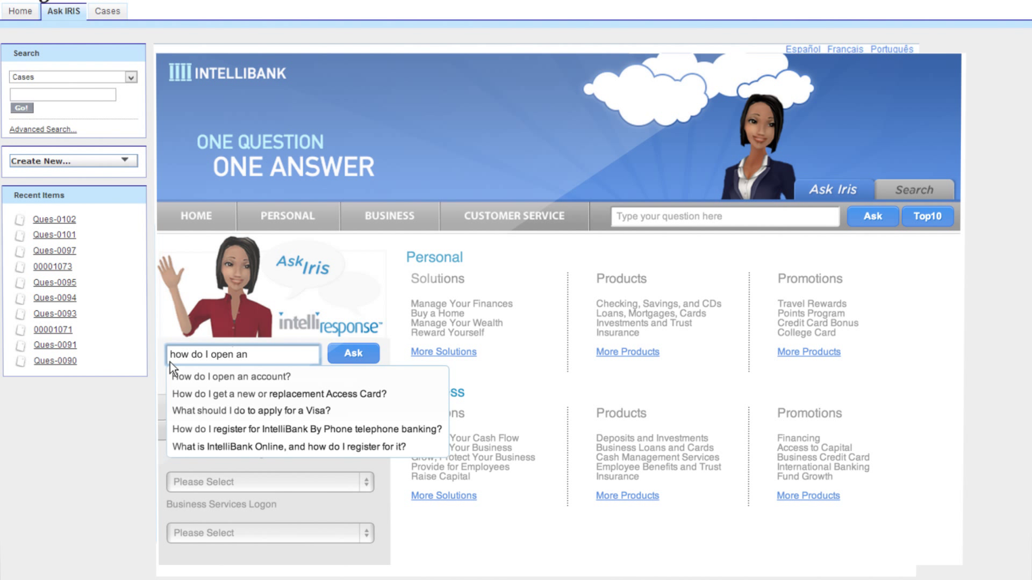
text( account?)
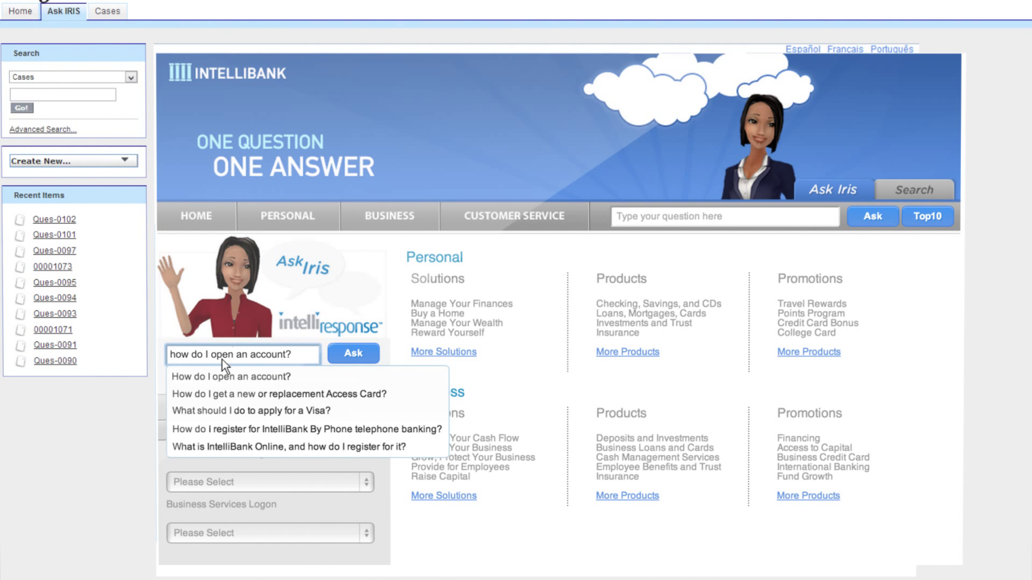
- Ask Iris 'how do I open an account?' and get the account-opening best response
click(355, 353)
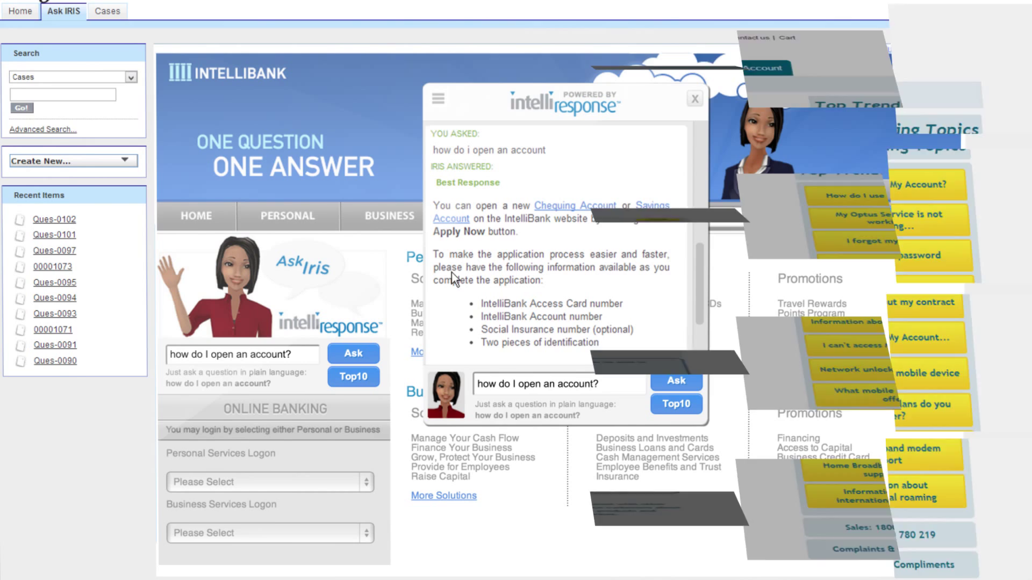
- Ask Iris 'I have a high yield bond that is maturing' in the answer window
click(531, 380)
text(I have a high yiel)
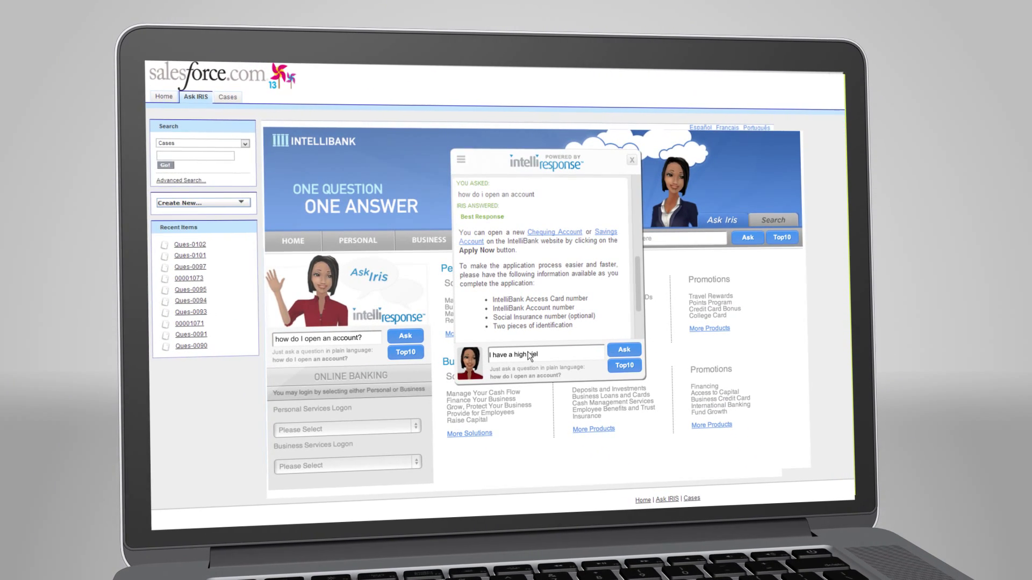
text(d bond that is)
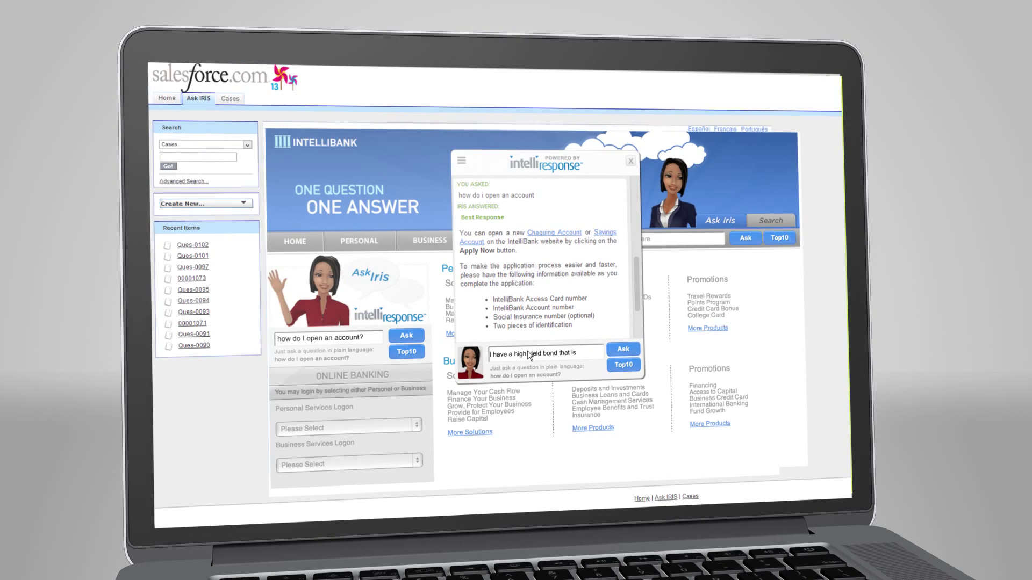
text( maturing)
key(Return)
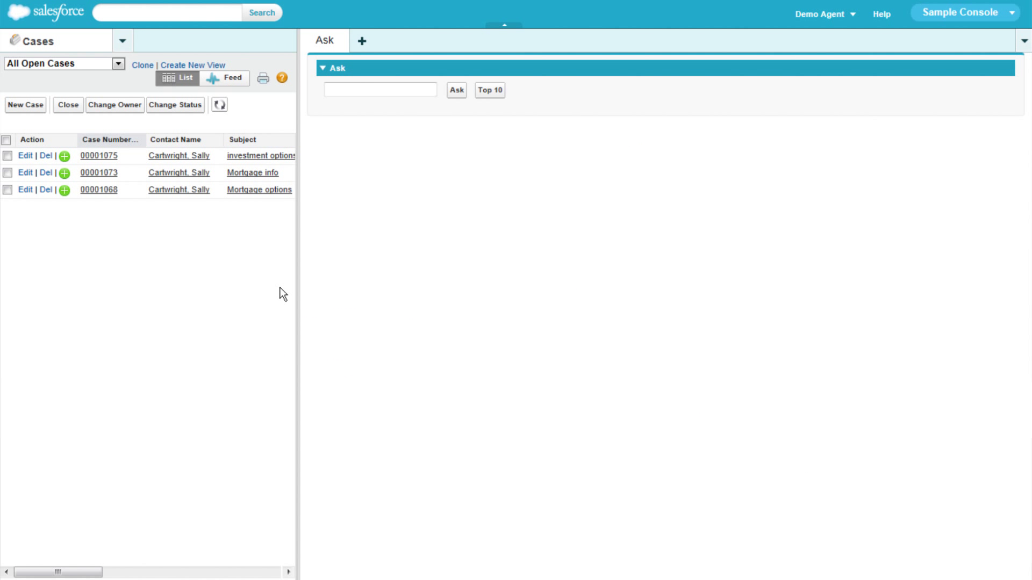
- Open case 00001075 and ask its 'high yield options' phrase via Select And Ask
click(96, 155)
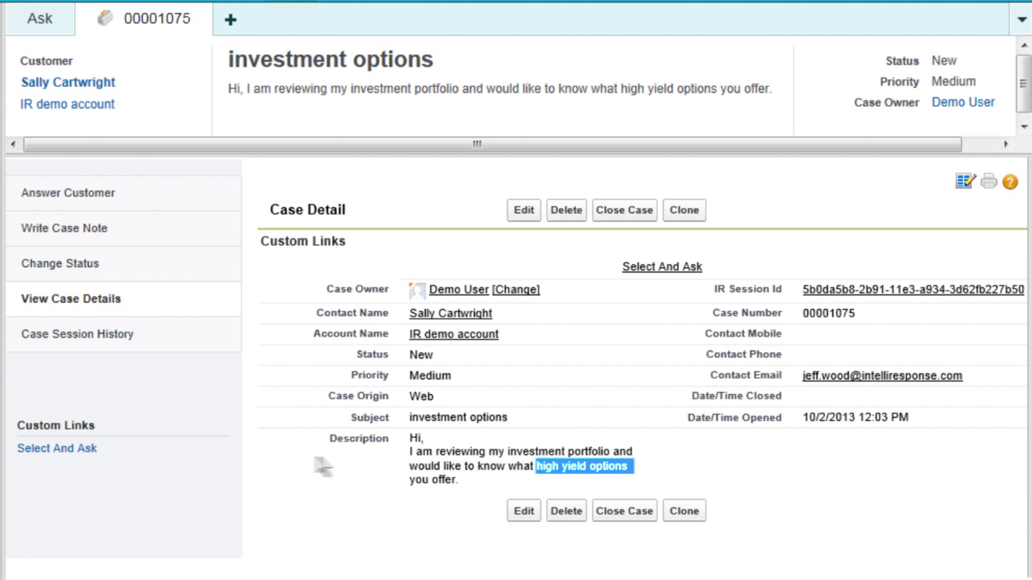
click(71, 450)
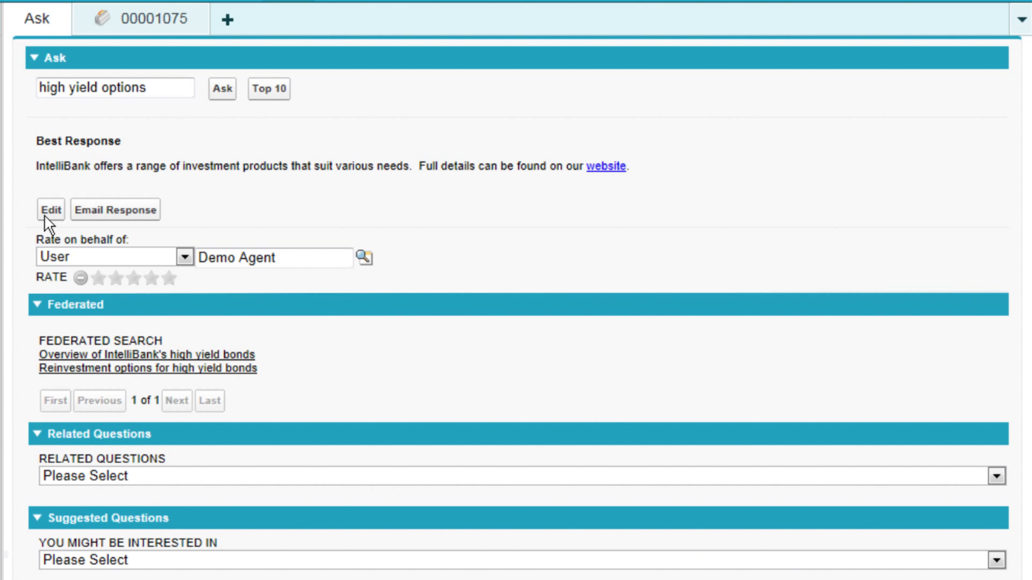